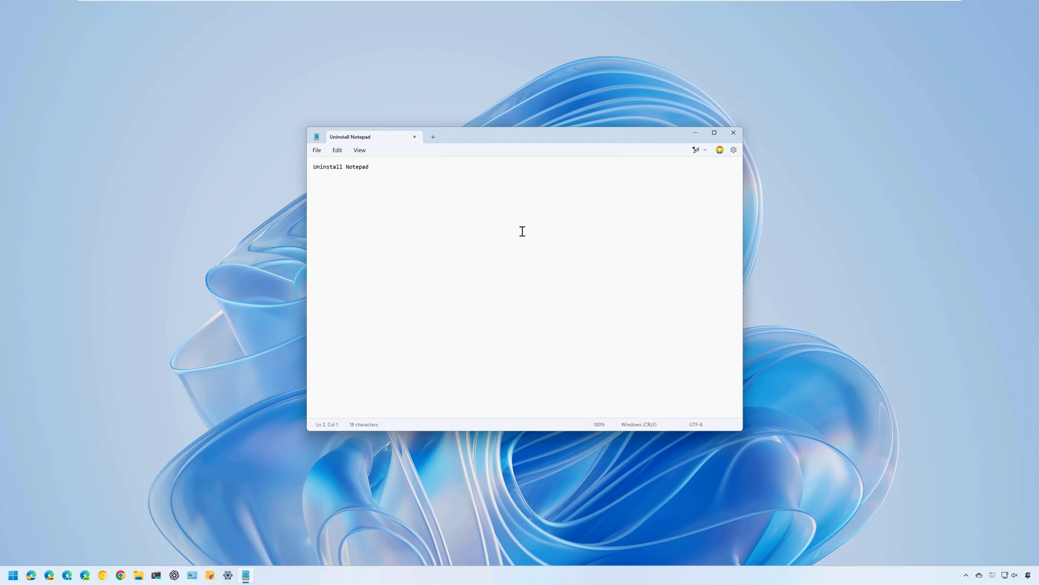
Select the 'Uninstall Notepad' line of text and bring up its context menu.
drag(427, 171, 326, 169)
right_click(326, 168)
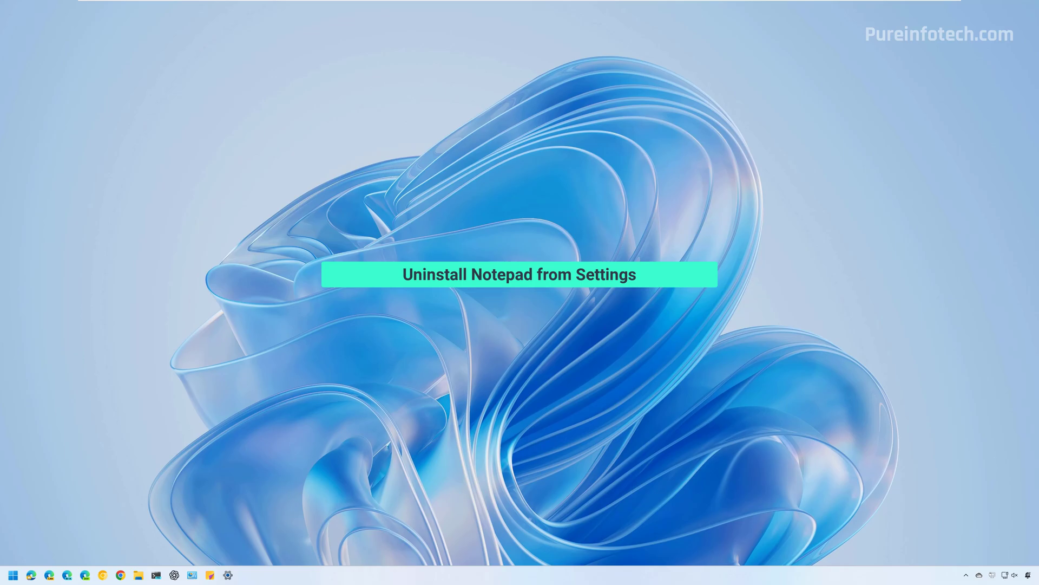
Open Settings' Installed apps list and search it for 'notep'.
key(super)
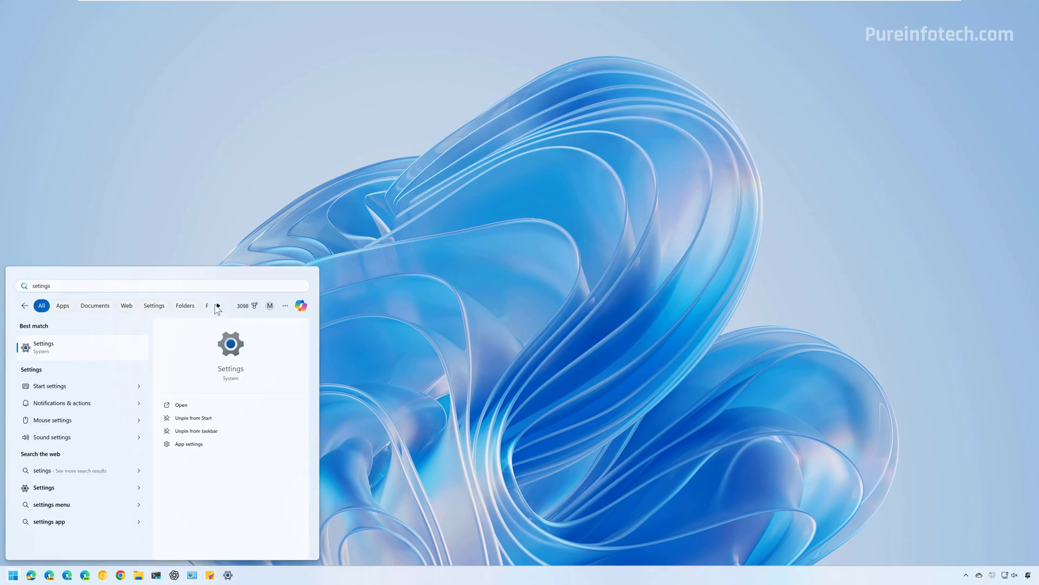
click(227, 370)
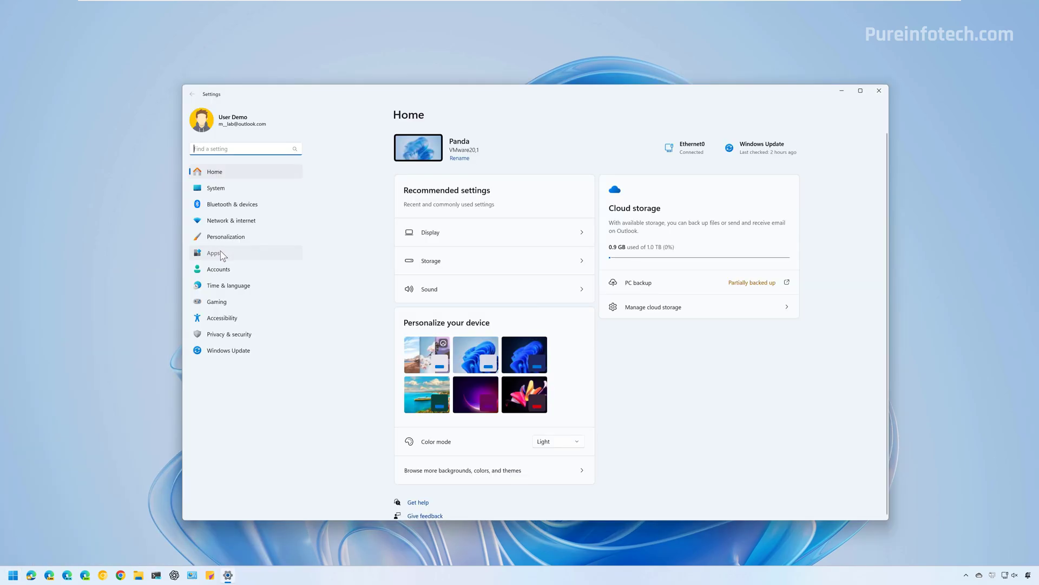
click(221, 255)
click(481, 153)
click(426, 135)
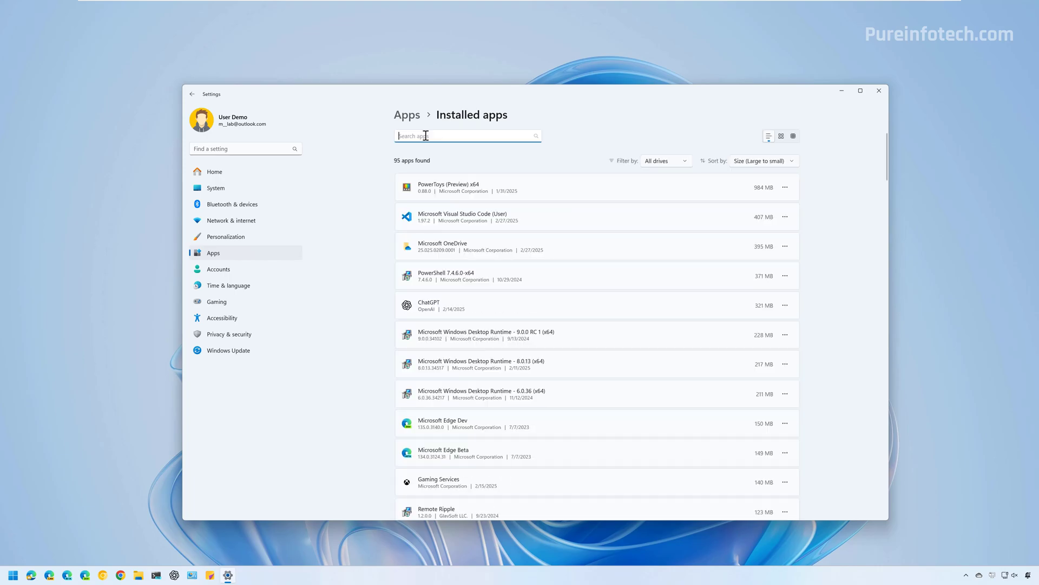
text(notep)
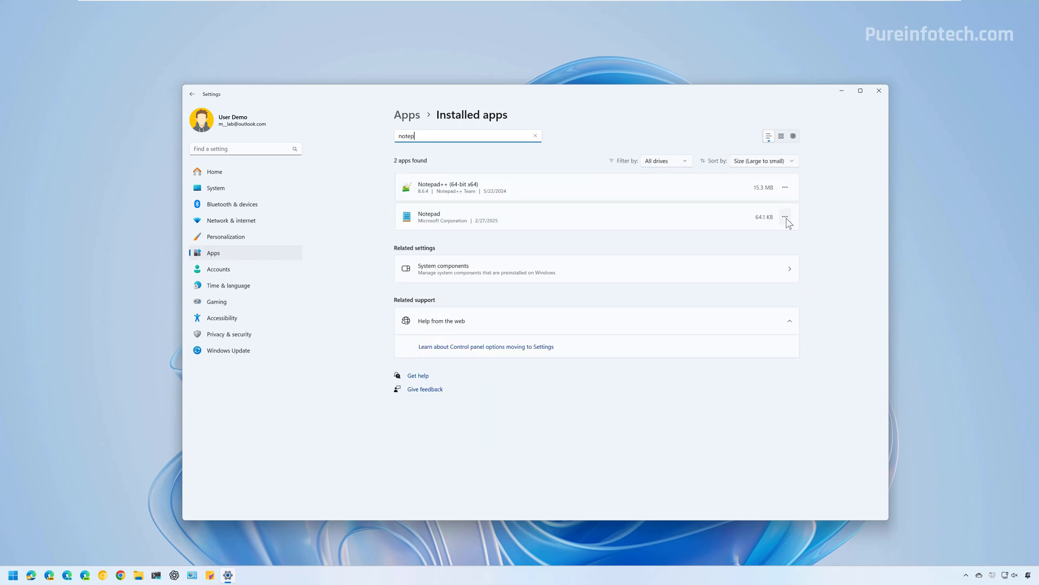
Uninstall Notepad from its actions menu, confirm the removal, and close Settings.
click(785, 217)
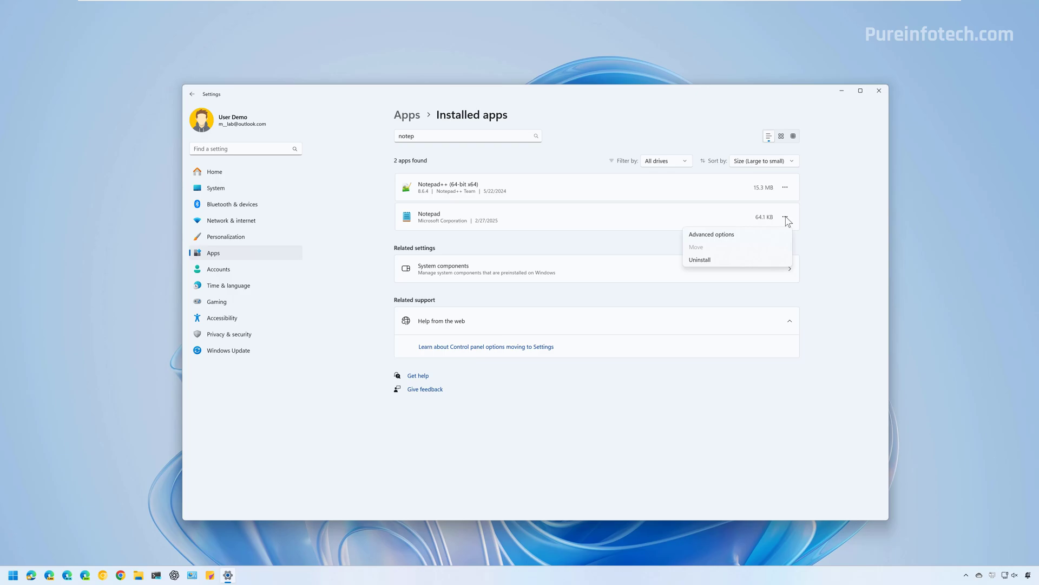
click(710, 261)
click(770, 263)
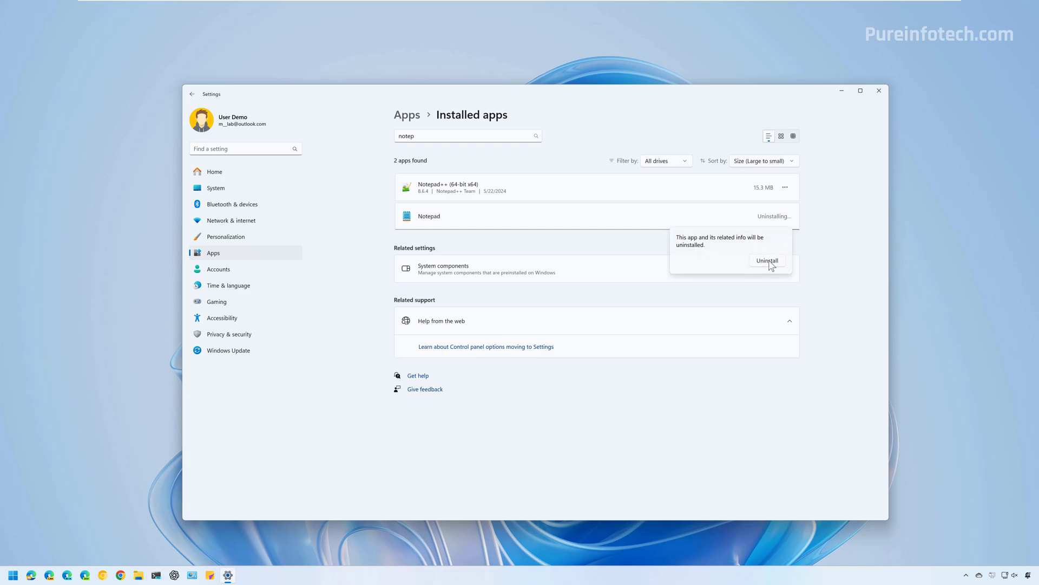
click(879, 91)
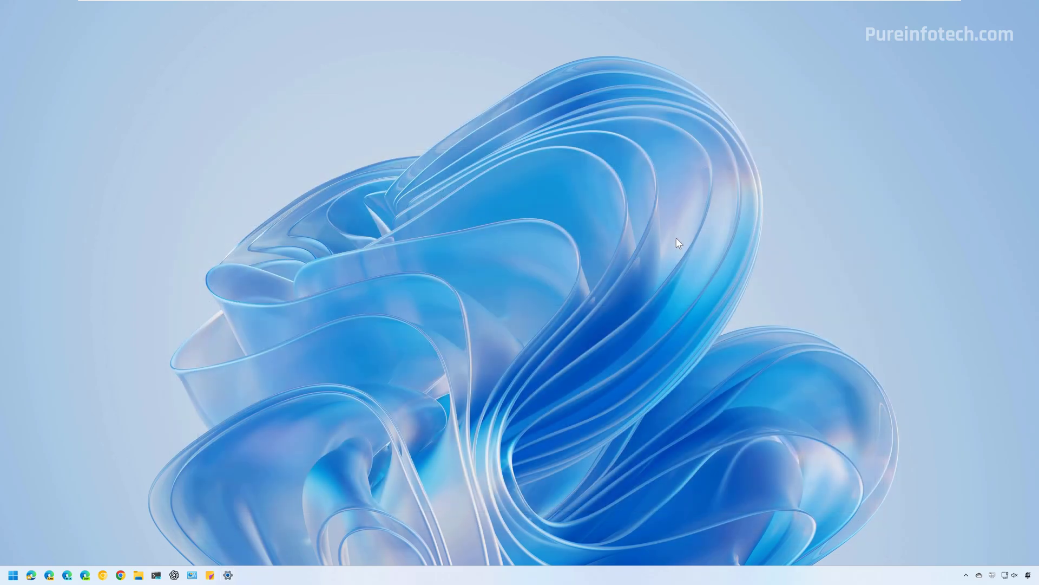
key(super)
text(notep)
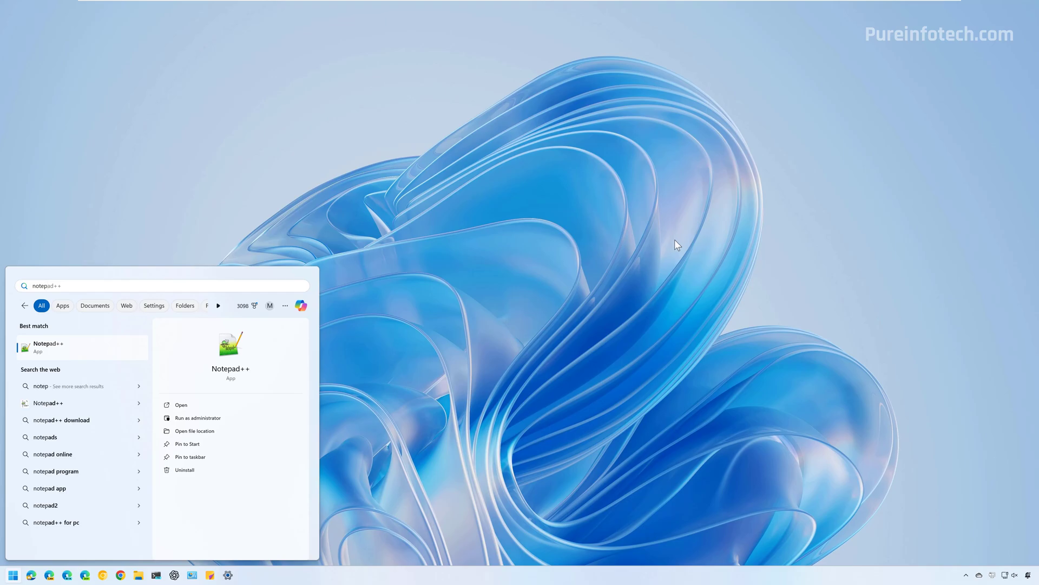
key(Escape)
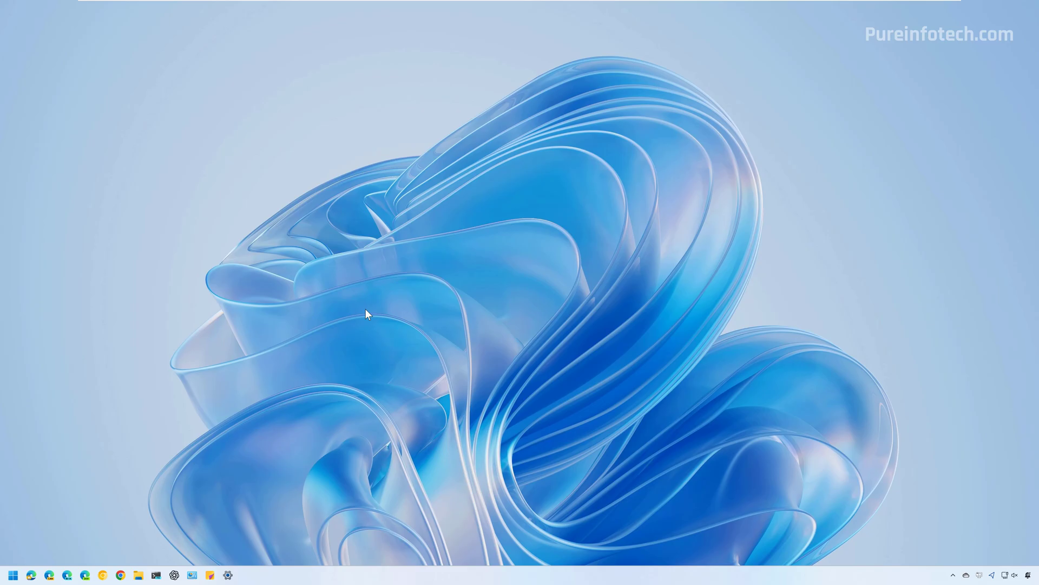
Launch Microsoft Store by searching 'store' from the Start menu.
key(super)
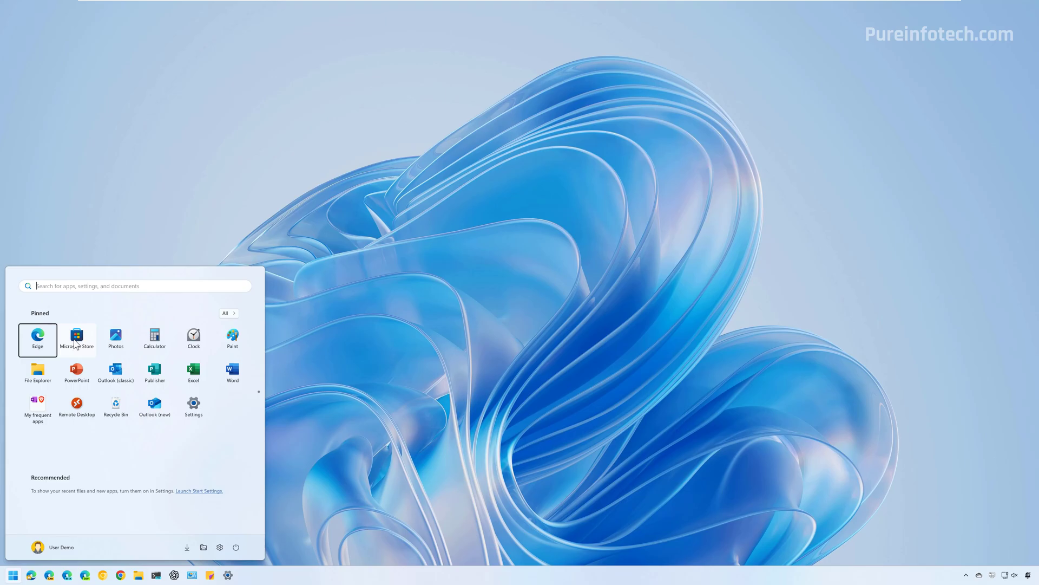
click(97, 286)
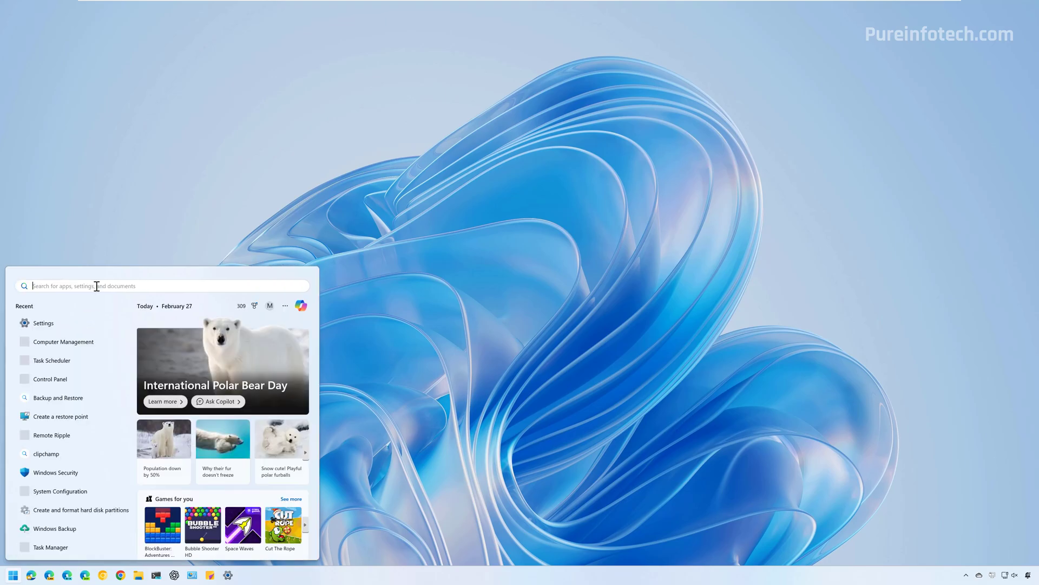
text(store)
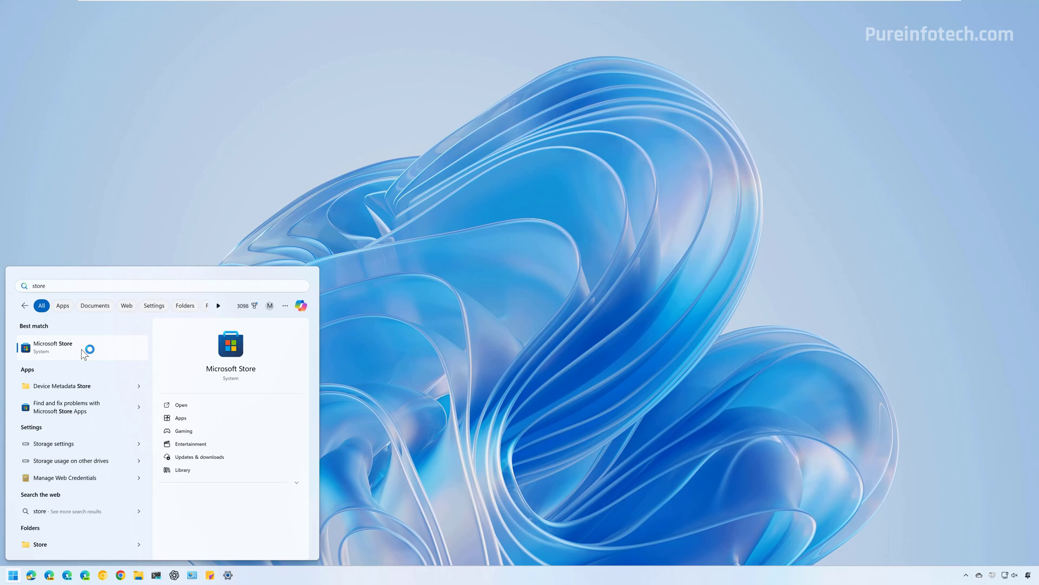
click(85, 349)
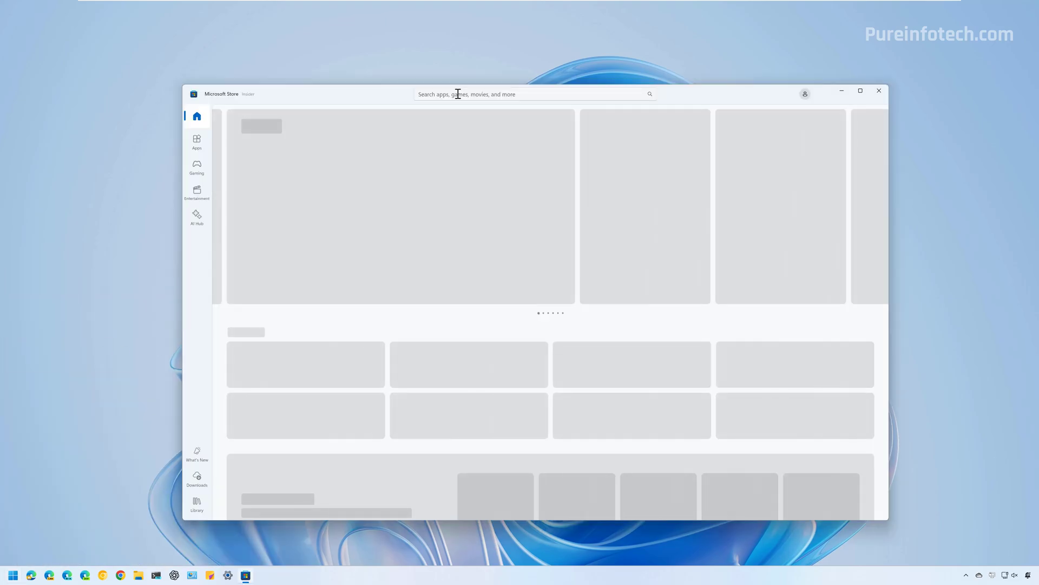
Search the Store for 'notepad', install Windows Notepad, and launch it.
click(458, 95)
text(no)
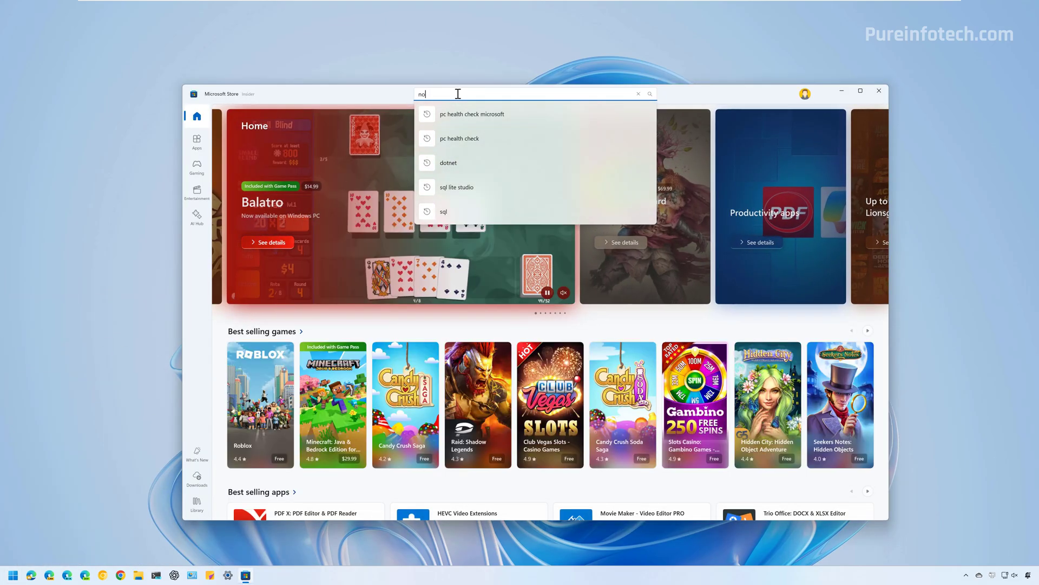
text(tep)
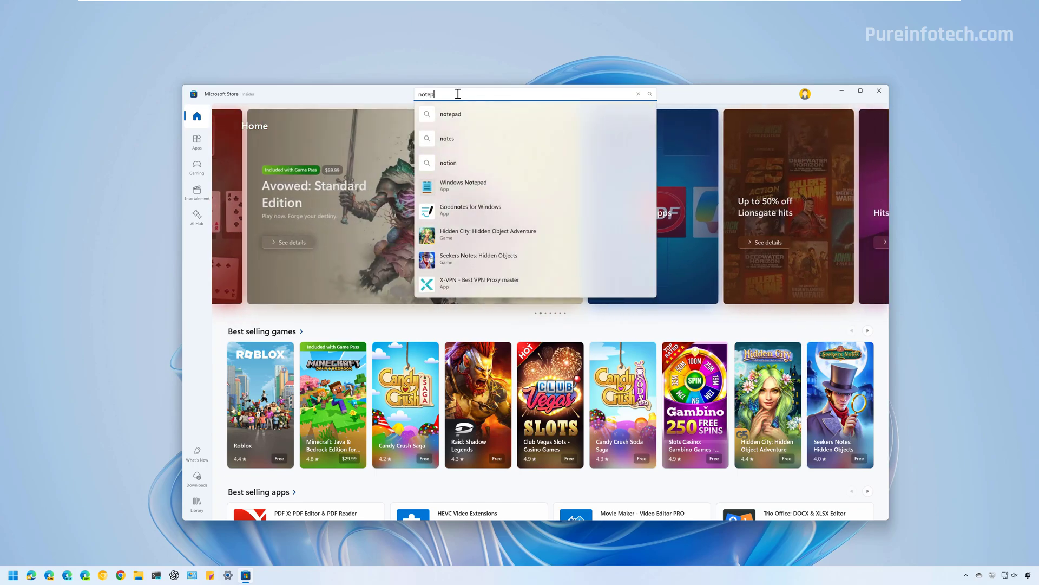
text(ad)
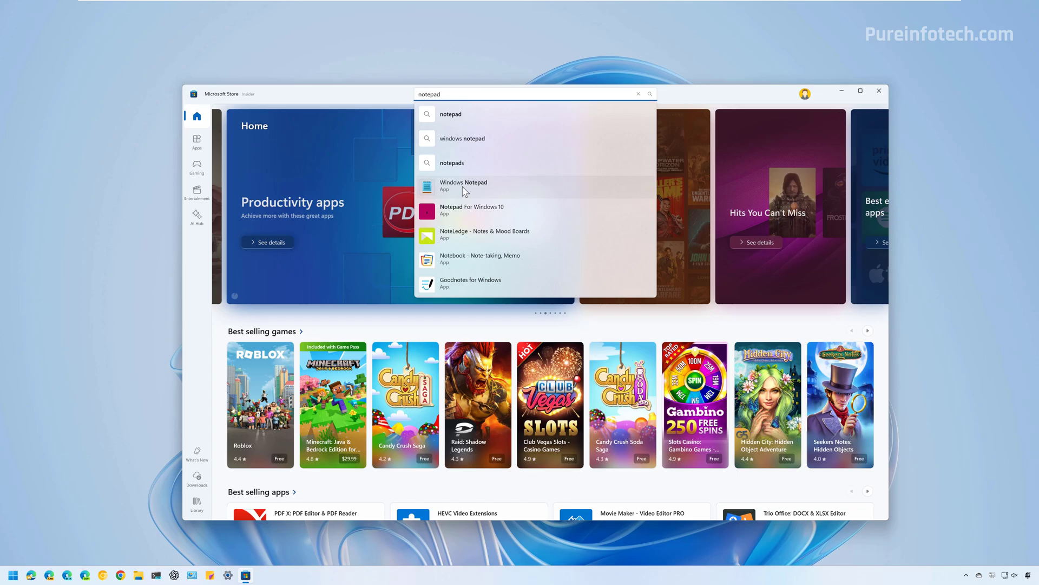
click(463, 188)
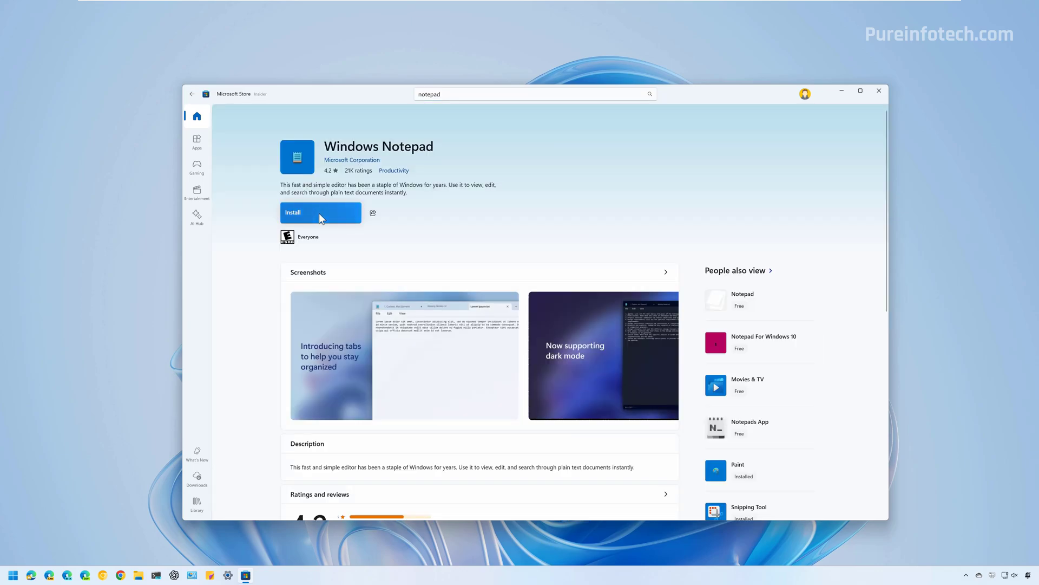
click(319, 213)
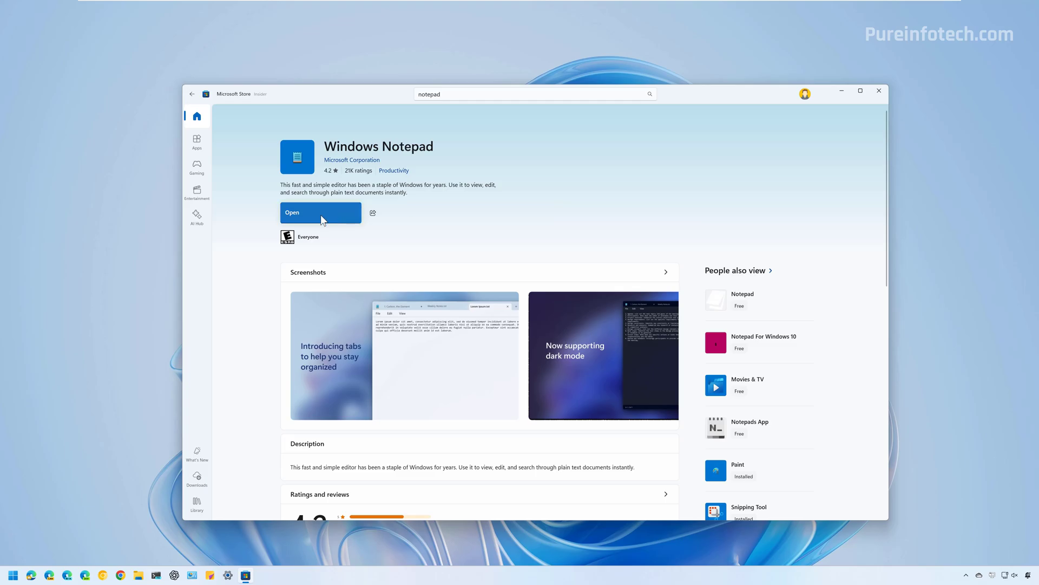
click(321, 215)
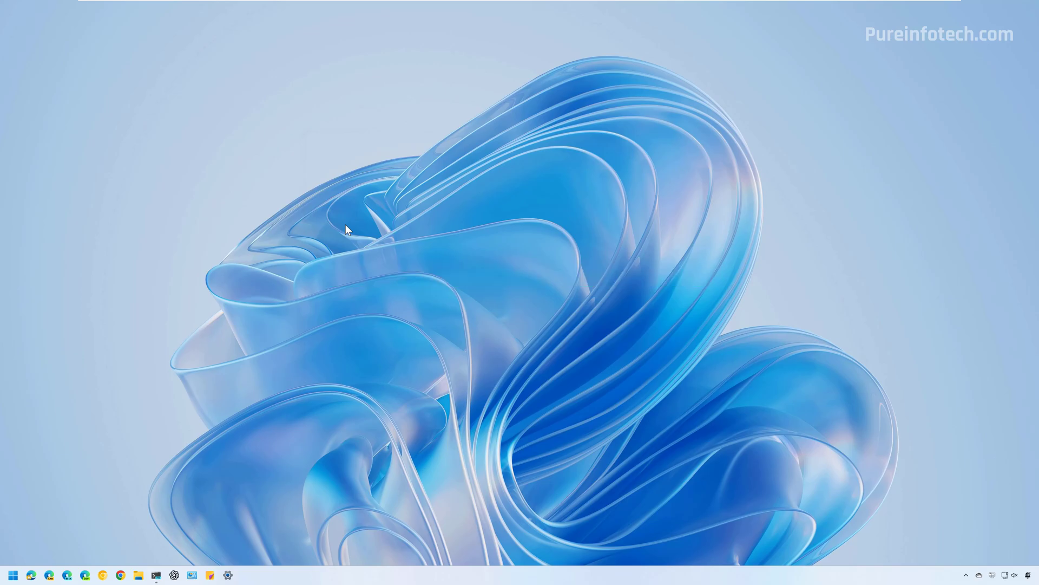
Run Terminal Preview as administrator and paste 'winget uninstall --id=9MSMLRH6LZF3' at the prompt.
key(super)
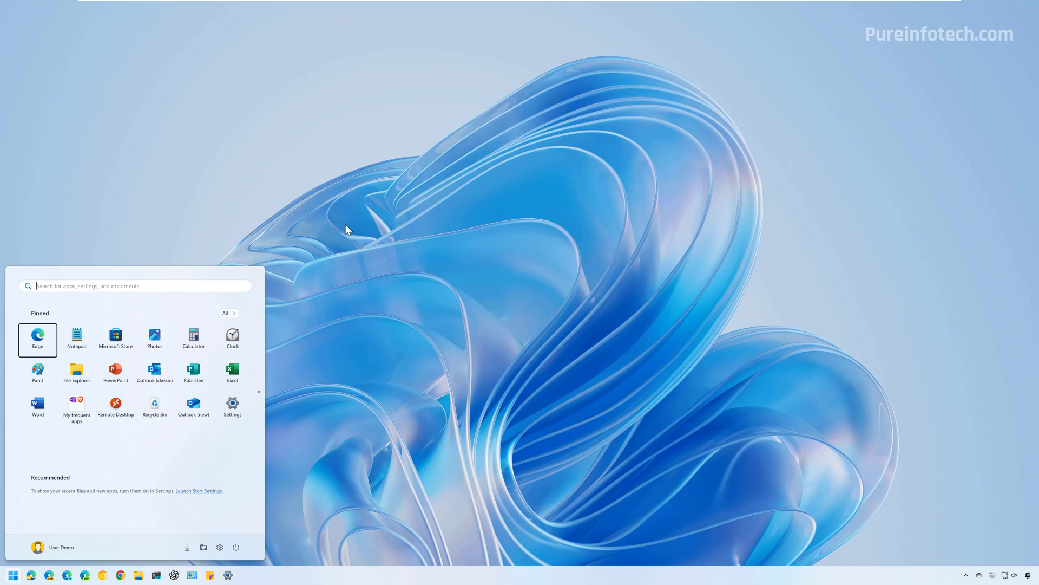
text(t)
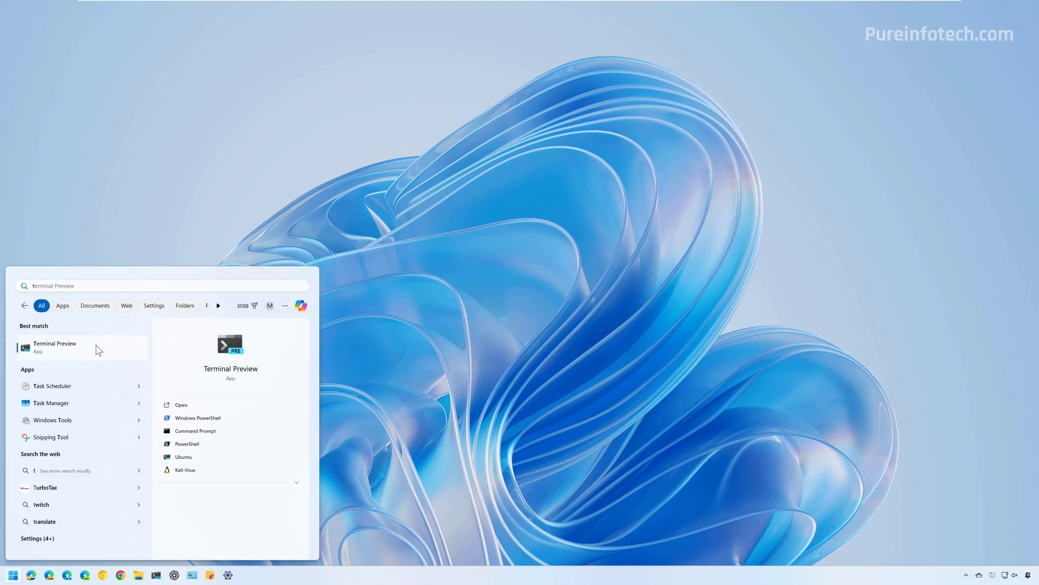
right_click(97, 347)
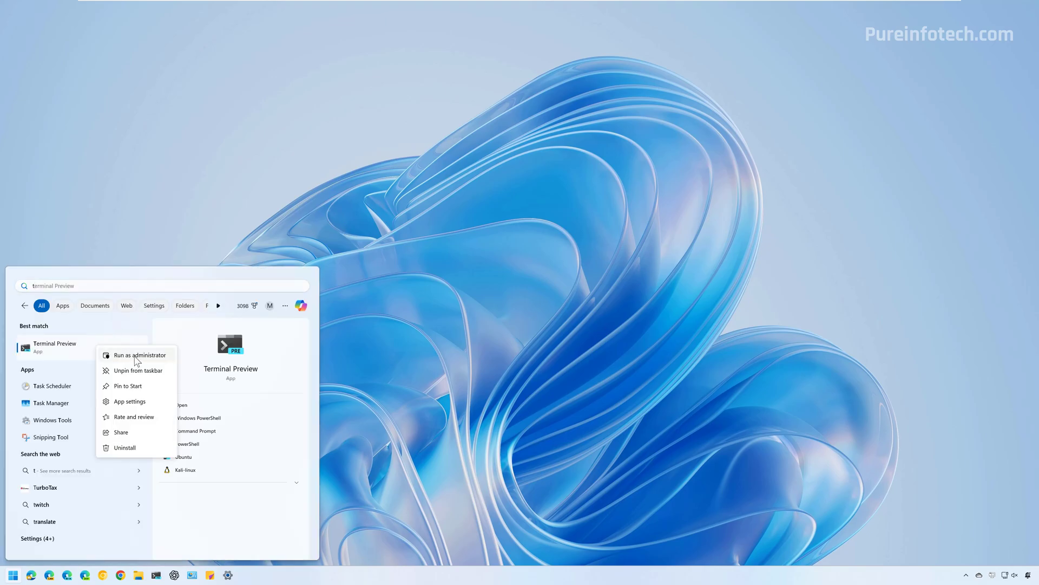
click(136, 356)
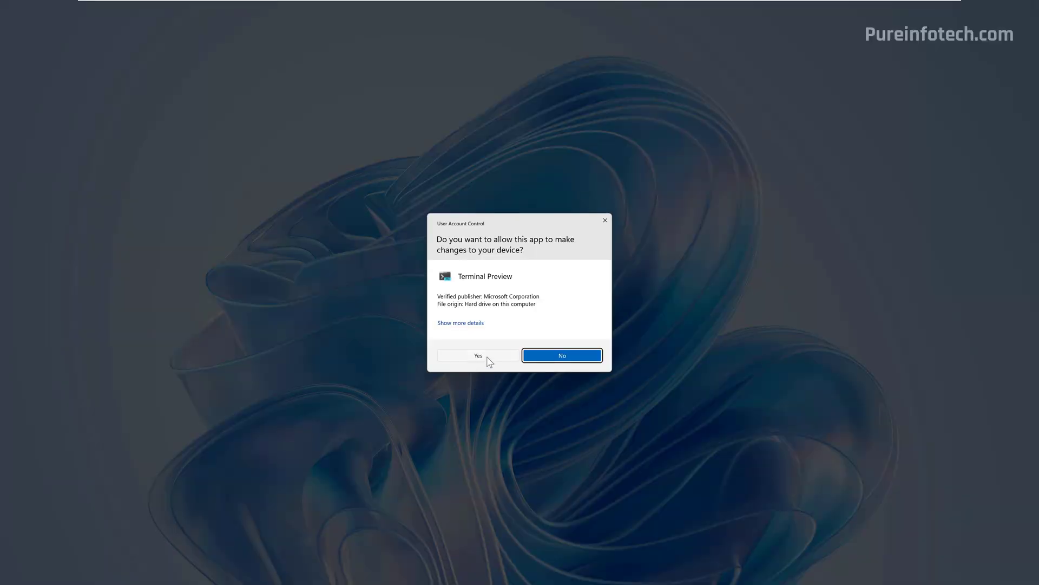
click(479, 355)
text(winget uninstall --id=9MSMLRH6LZF3)
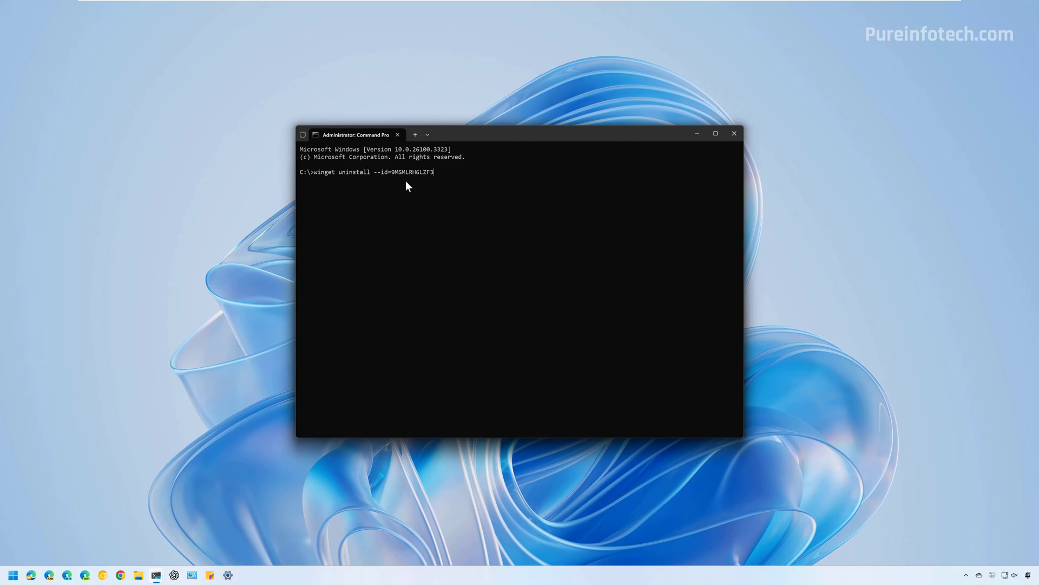
Run the winget uninstall, then verify a Start search for 'note' no longer finds Notepad.
key(Return)
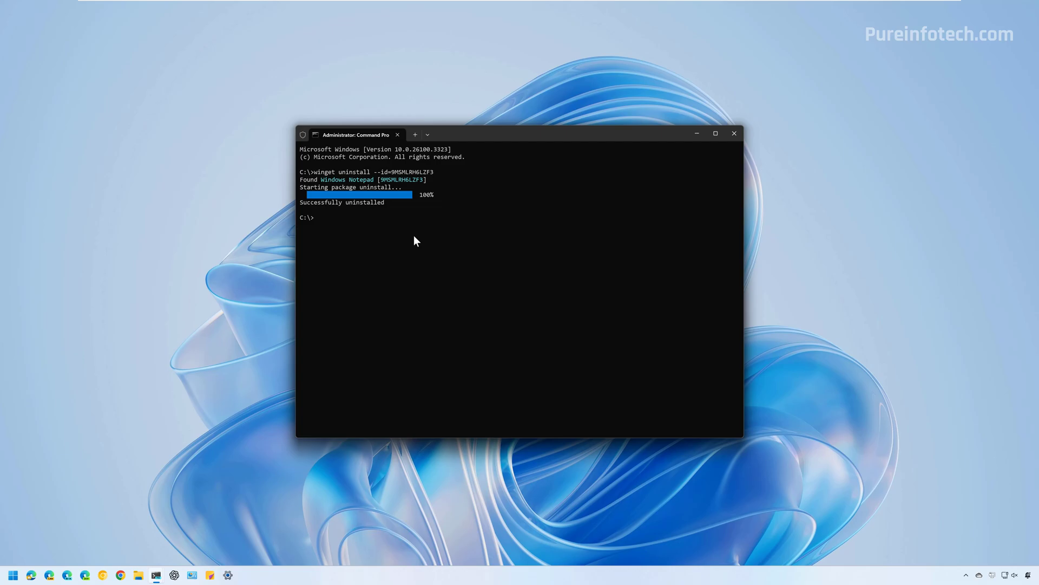
key(super)
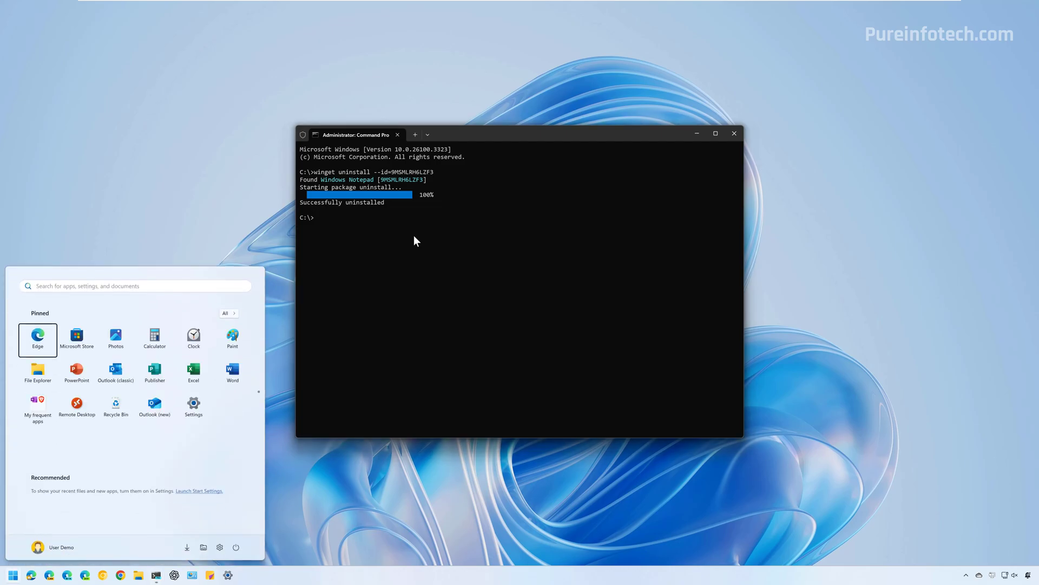
text(note)
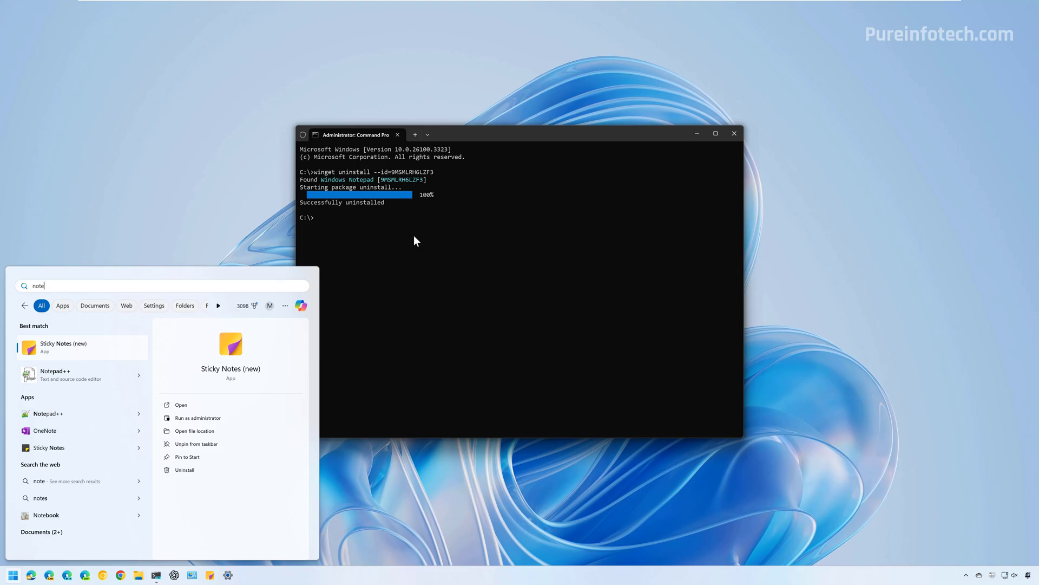
click(416, 247)
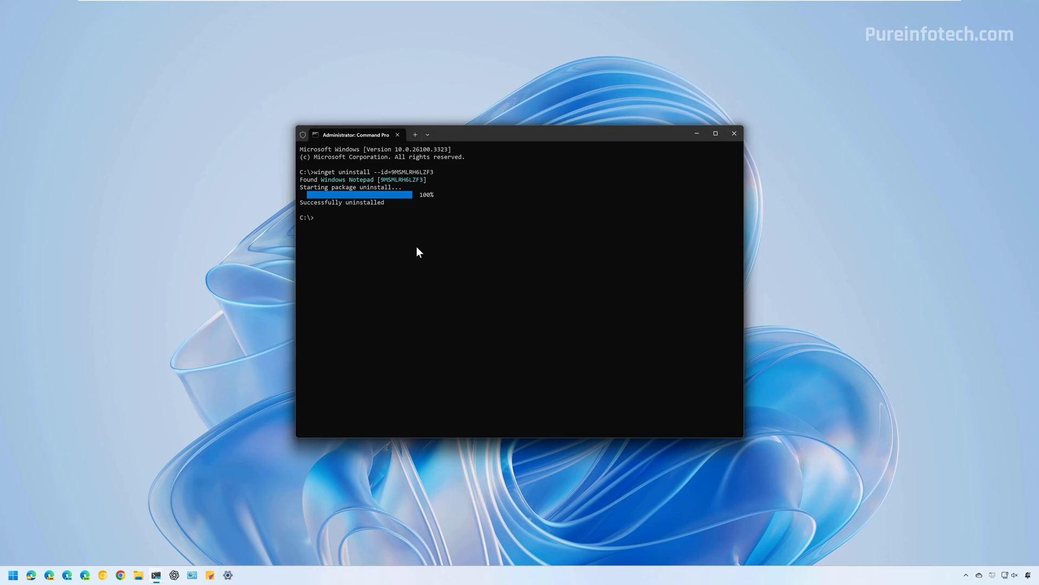
Edit the previous command into 'winget install --id=9MSMLRH6LZF3', run it, and accept the agreements with y.
key(Up)
key(Delete)
key(Delete)
key(Return)
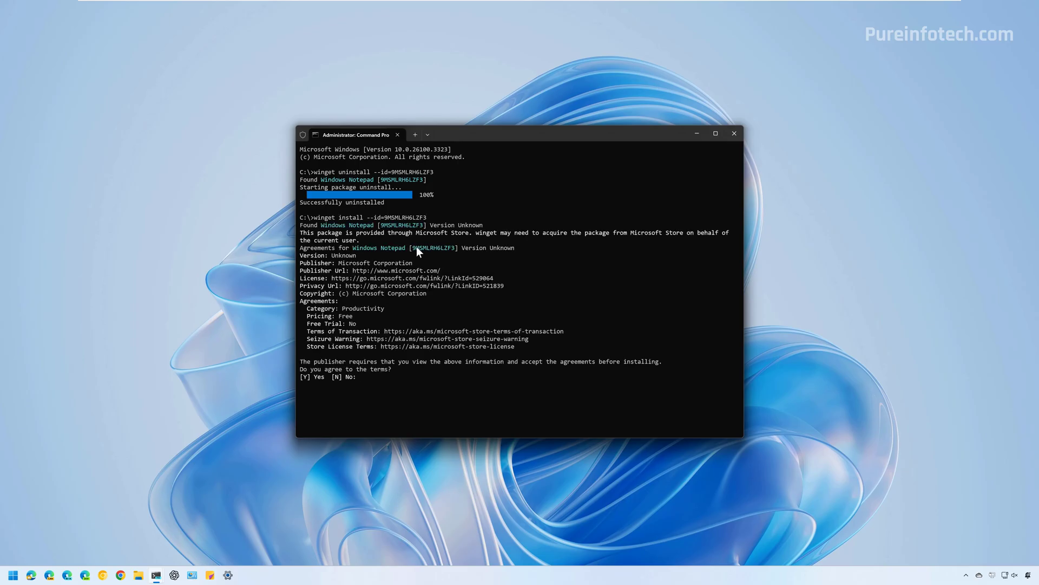
text(y)
key(Return)
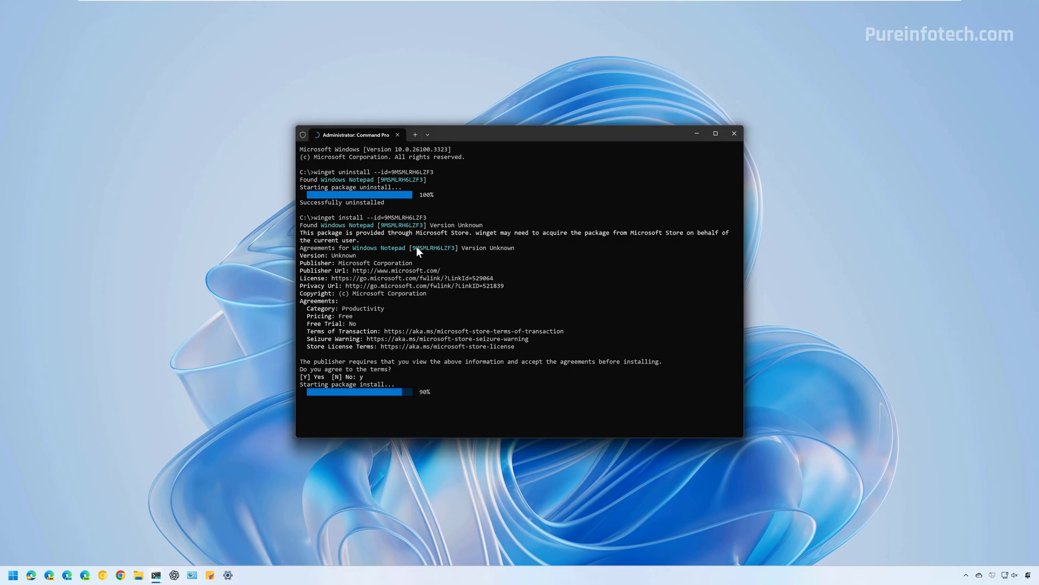
key(super)
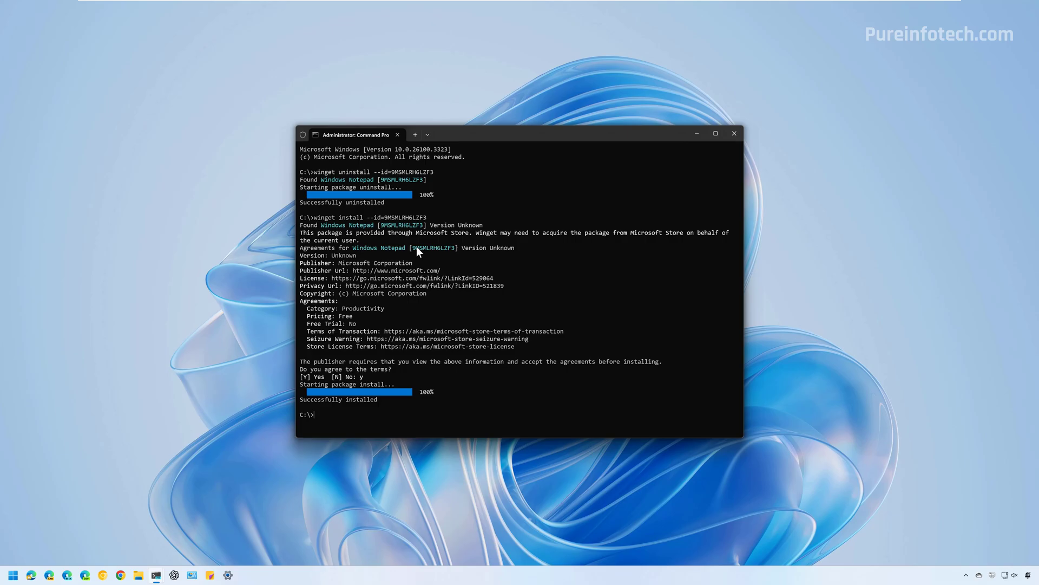
Search 'note' in Start and launch the reinstalled Notepad.
text(note)
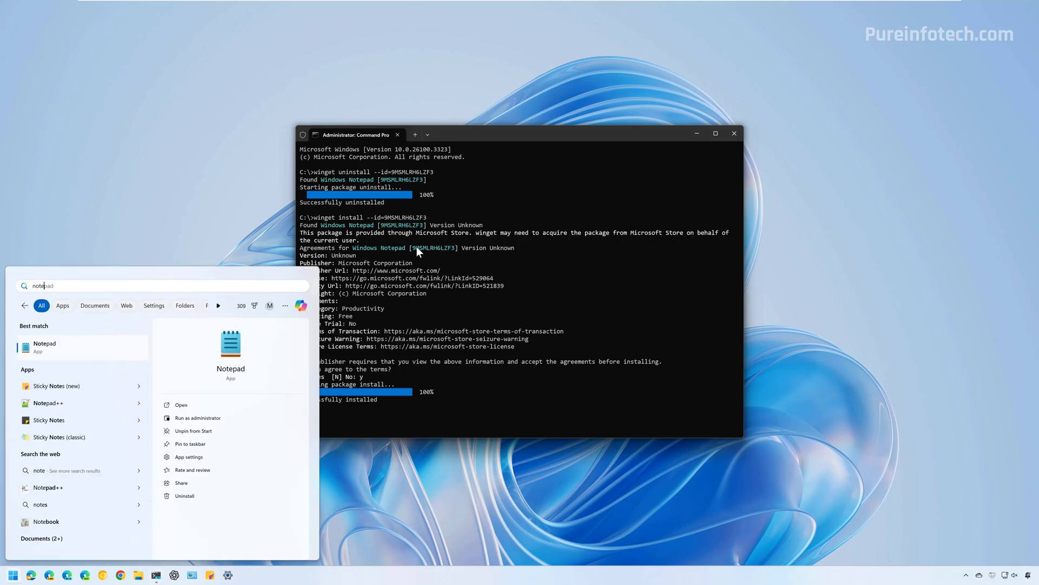
key(Return)
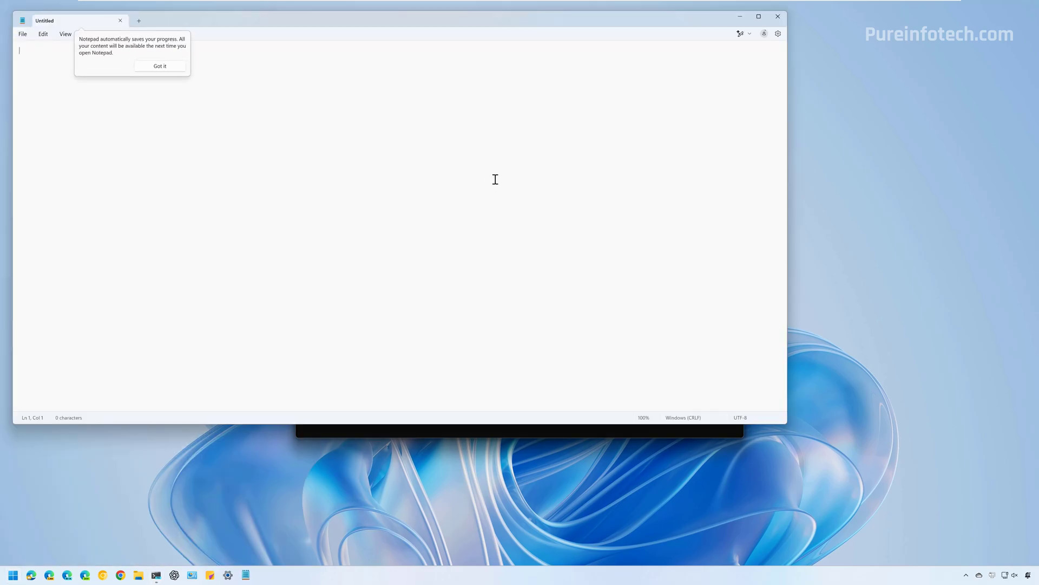